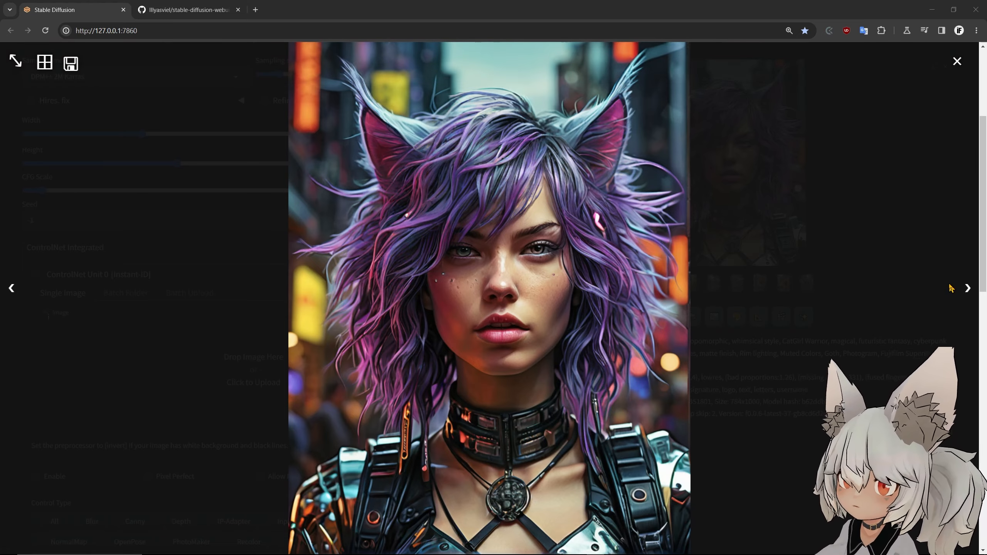
Cycle through the enlarged warrior images in the lightbox, then dismiss it with Escape.
{"action": "left_click", "coordinate": [967, 288]}
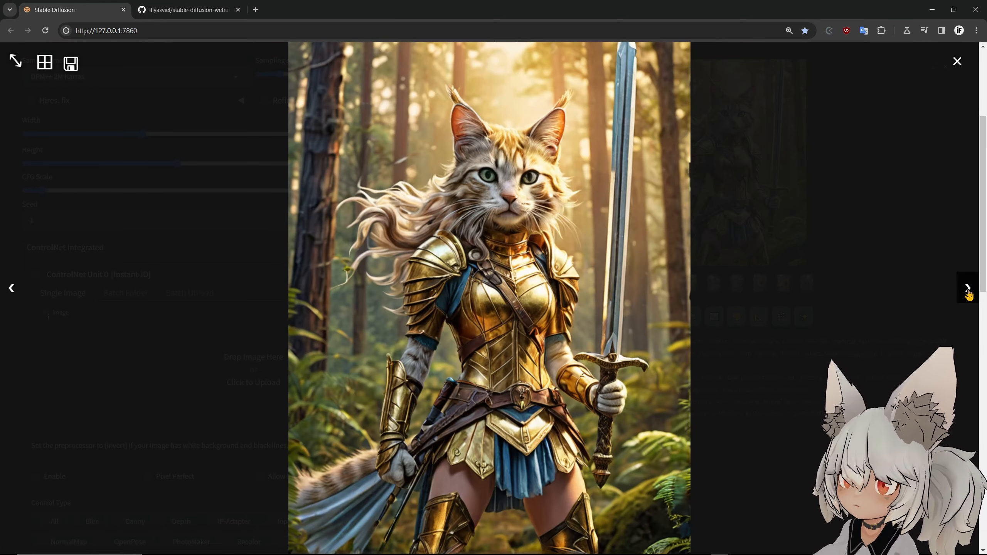
{"action": "left_click", "coordinate": [968, 289]}
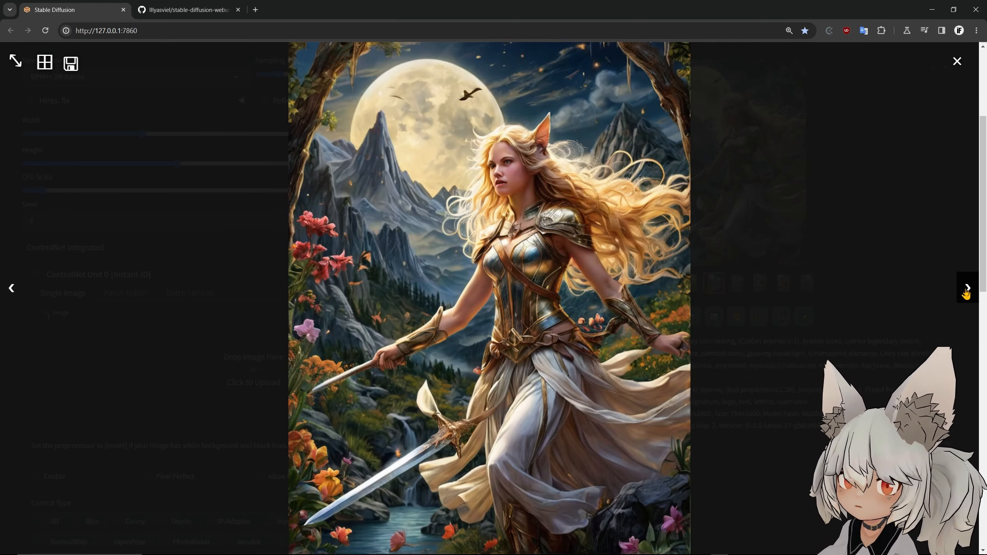
{"action": "key", "text": "Escape"}
{"action": "scroll", "coordinate": [543, 292], "scroll_direction": "down", "scroll_amount": 5}
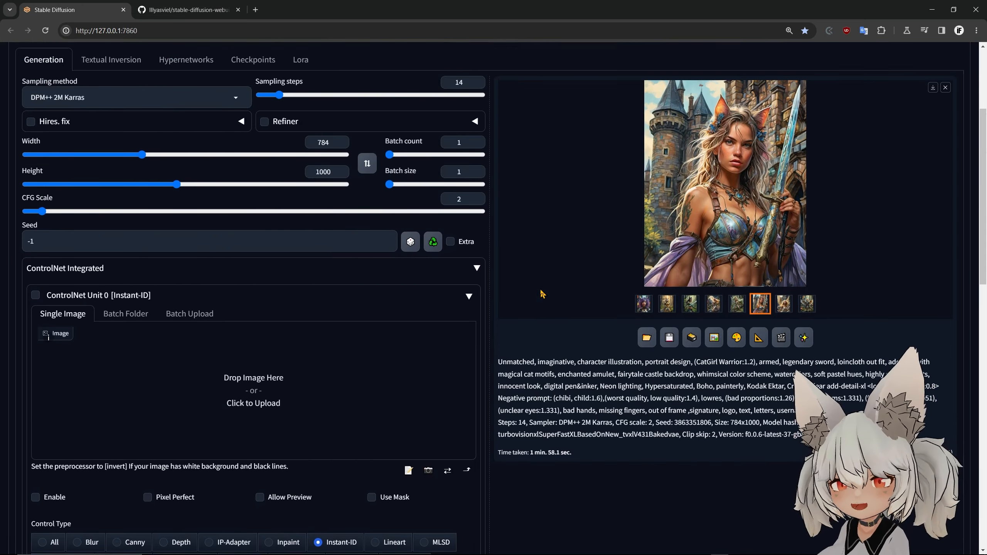
{"action": "scroll", "coordinate": [543, 291], "scroll_direction": "up", "scroll_amount": 5}
{"action": "scroll", "coordinate": [543, 292], "scroll_direction": "up", "scroll_amount": 3}
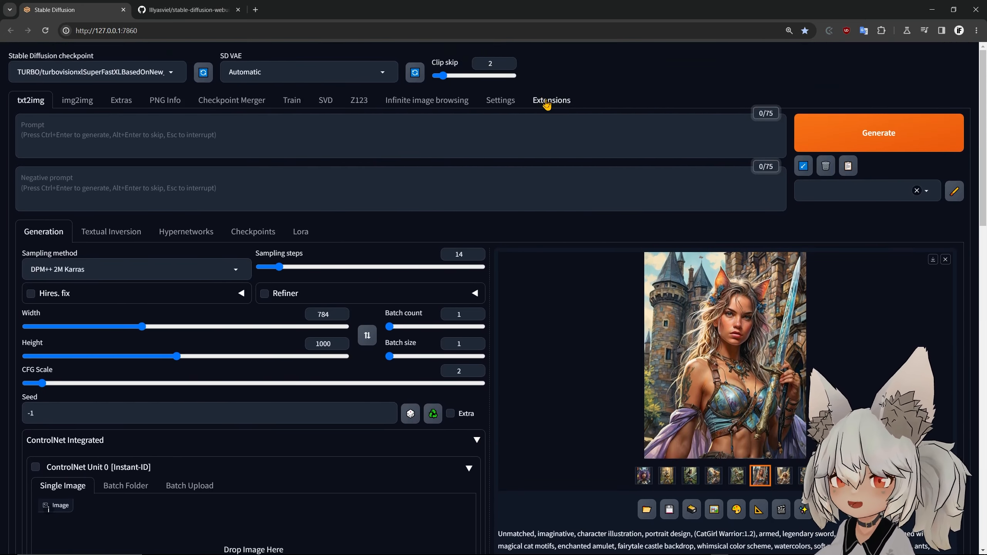
{"action": "scroll", "coordinate": [543, 292], "scroll_direction": "down", "scroll_amount": 5}
{"action": "scroll", "coordinate": [543, 291], "scroll_direction": "down", "scroll_amount": 5}
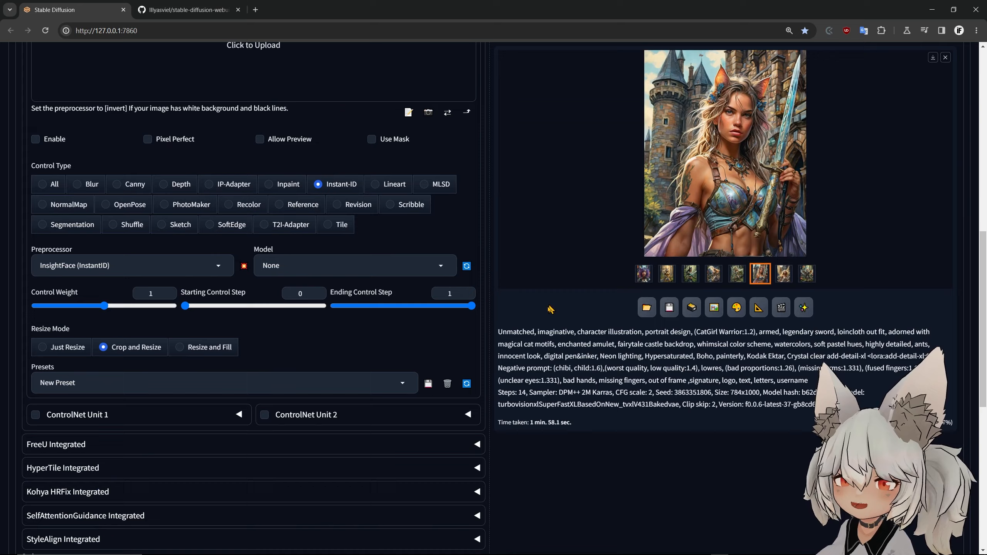
{"action": "scroll", "coordinate": [532, 313], "scroll_direction": "down", "scroll_amount": 3}
{"action": "scroll", "coordinate": [532, 312], "scroll_direction": "down", "scroll_amount": 3}
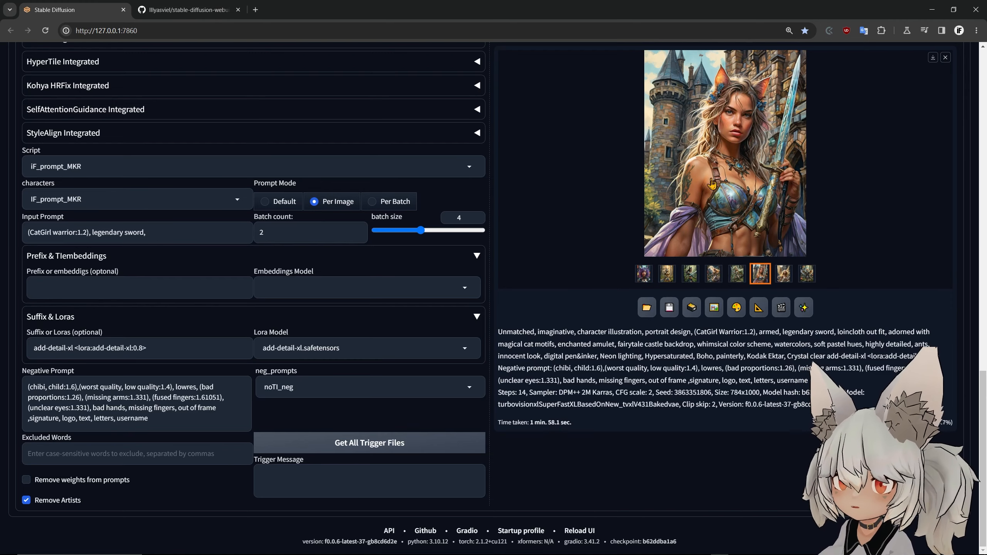
{"action": "scroll", "coordinate": [332, 363], "scroll_direction": "up", "scroll_amount": 10}
{"action": "scroll", "coordinate": [471, 355], "scroll_direction": "up", "scroll_amount": 5}
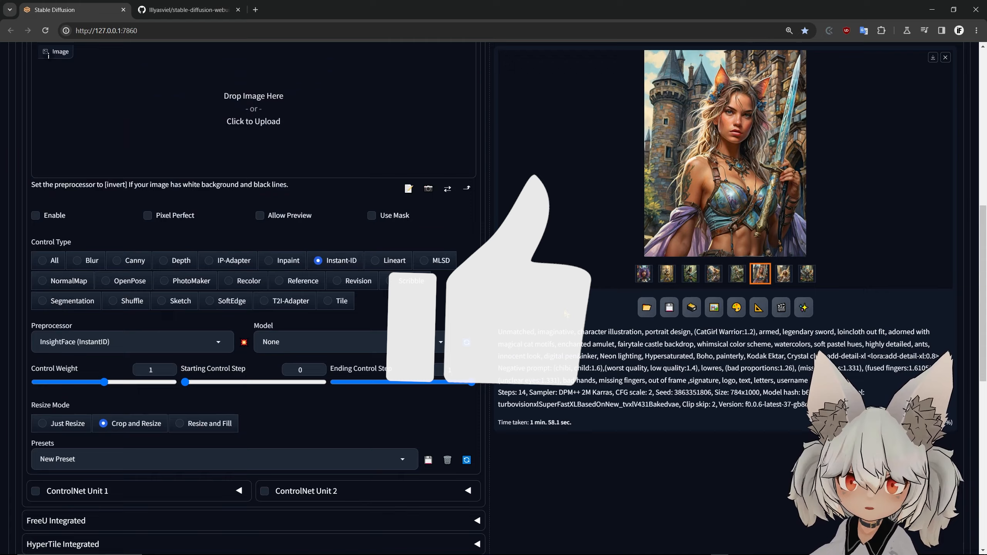
{"action": "scroll", "coordinate": [462, 309], "scroll_direction": "up", "scroll_amount": 10}
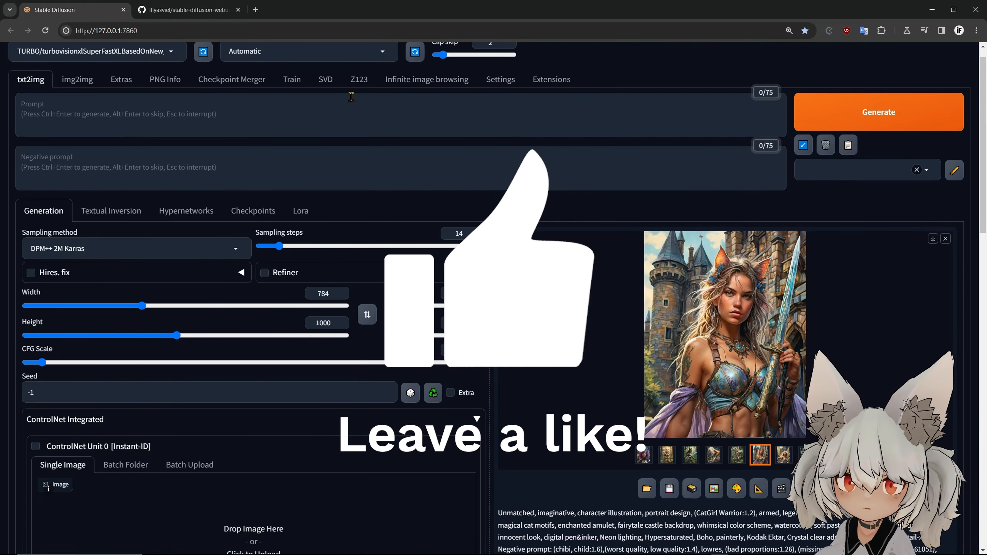
Switch to the SVD tab to review the image-to-video result from the veiled portrait.
{"action": "left_click", "coordinate": [326, 79]}
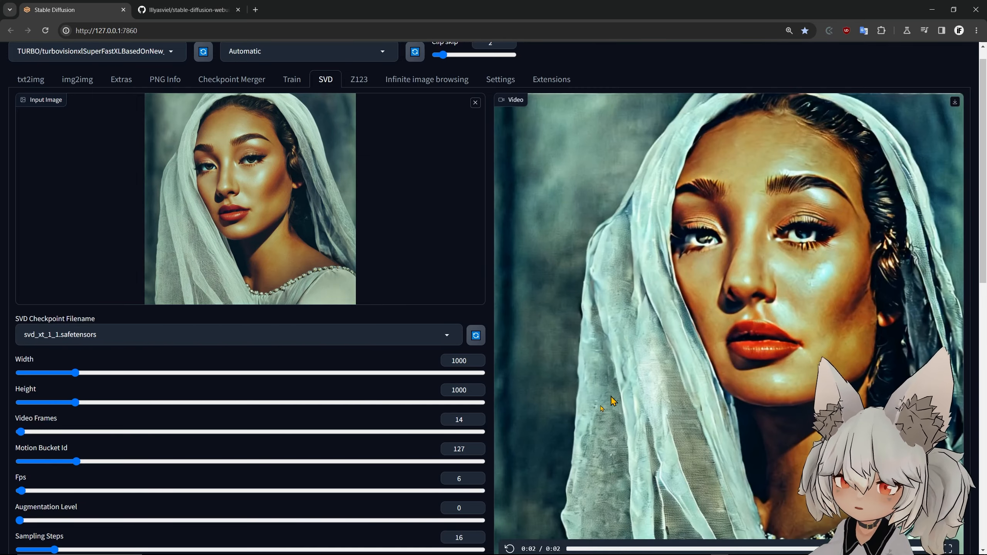
{"action": "scroll", "coordinate": [464, 212], "scroll_direction": "down", "scroll_amount": 1}
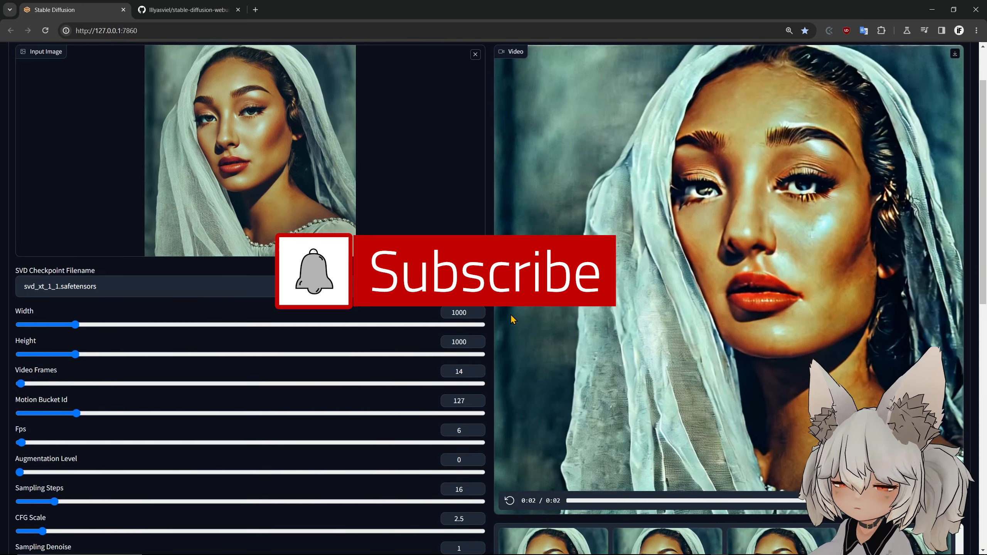
{"action": "scroll", "coordinate": [464, 211], "scroll_direction": "up", "scroll_amount": 1}
{"action": "scroll", "coordinate": [464, 211], "scroll_direction": "up", "scroll_amount": 1}
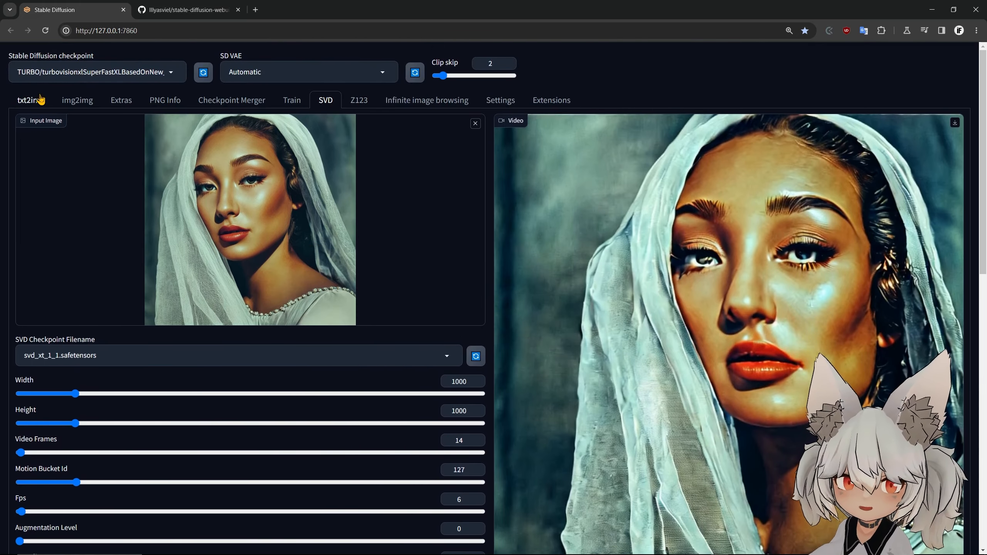
In Infinite image browsing, jump to the txt2img outputs and enter the 2024-02-06 folder.
{"action": "left_click", "coordinate": [444, 103]}
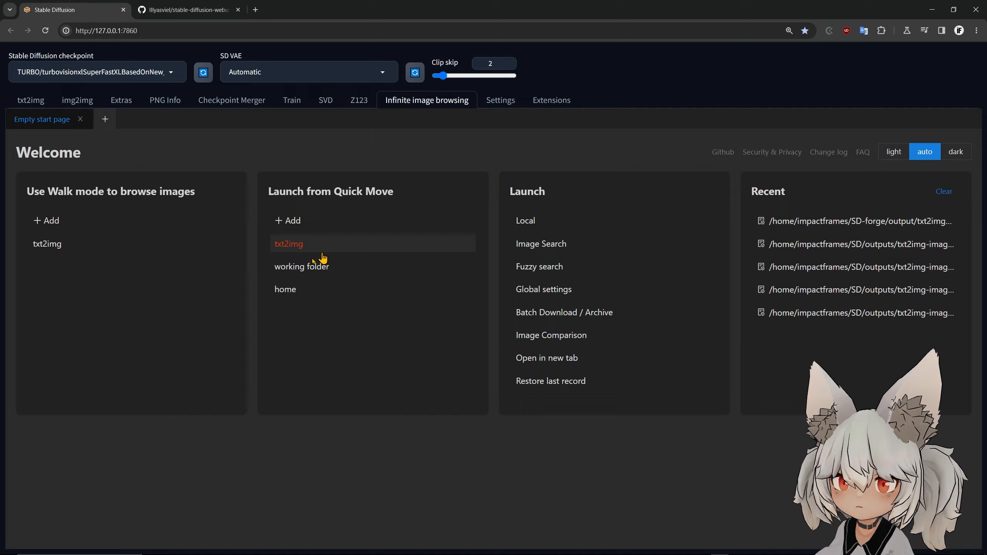
{"action": "left_click", "coordinate": [295, 247]}
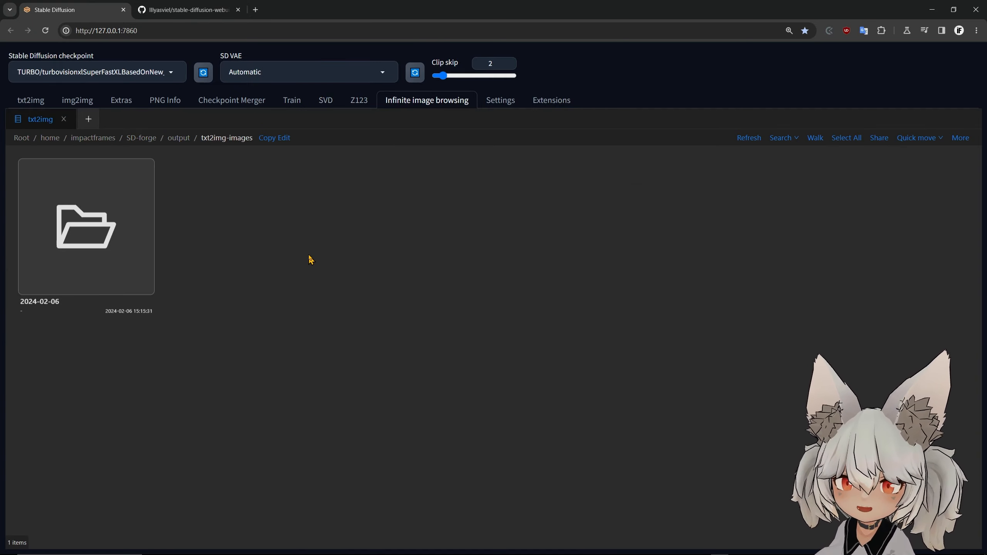
{"action": "double_click", "coordinate": [87, 230]}
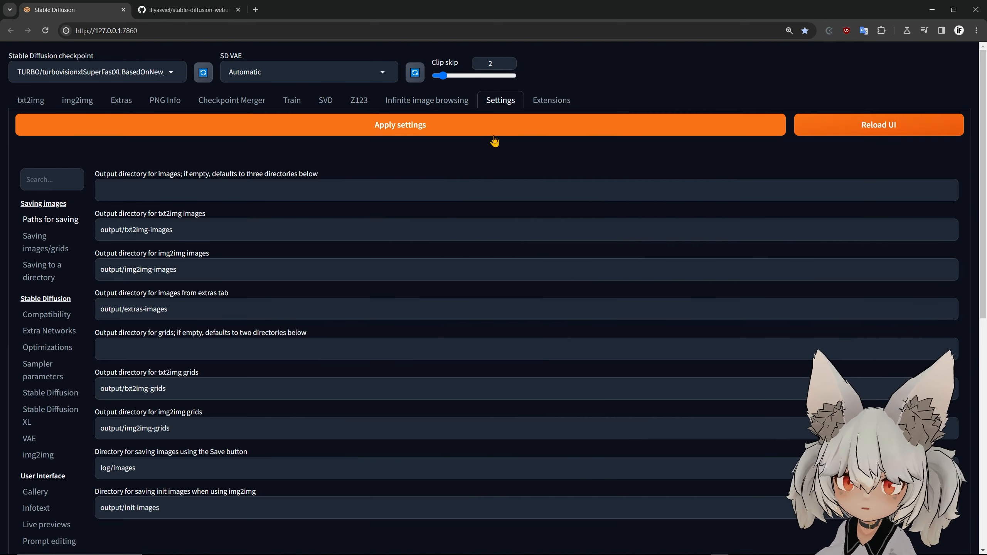
{"action": "scroll", "coordinate": [496, 232], "scroll_direction": "down", "scroll_amount": 5}
{"action": "scroll", "coordinate": [16, 455], "scroll_direction": "down", "scroll_amount": 3}
{"action": "scroll", "coordinate": [101, 432], "scroll_direction": "up", "scroll_amount": 8}
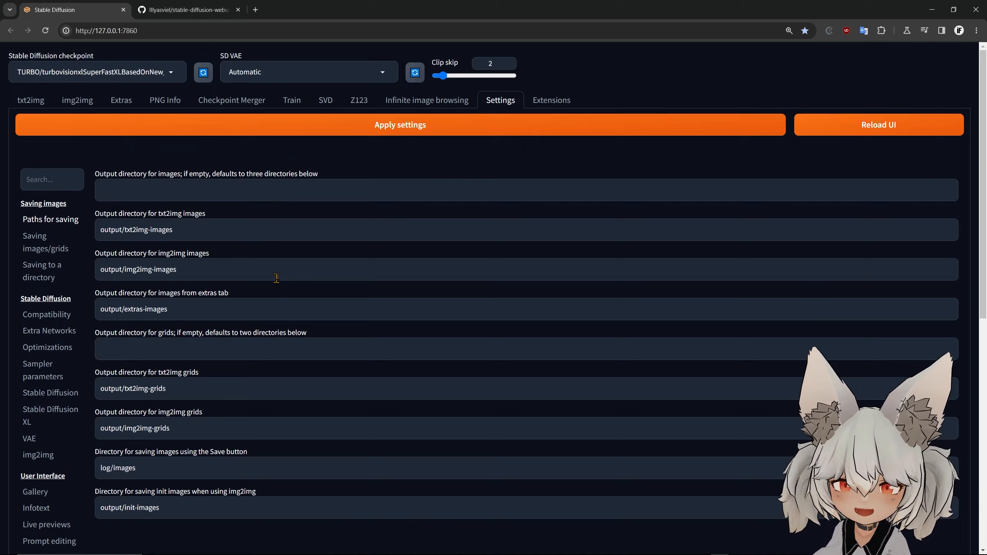
Check the installed Extensions list, then switch to the Forge GitHub repository page.
{"action": "left_click", "coordinate": [545, 104]}
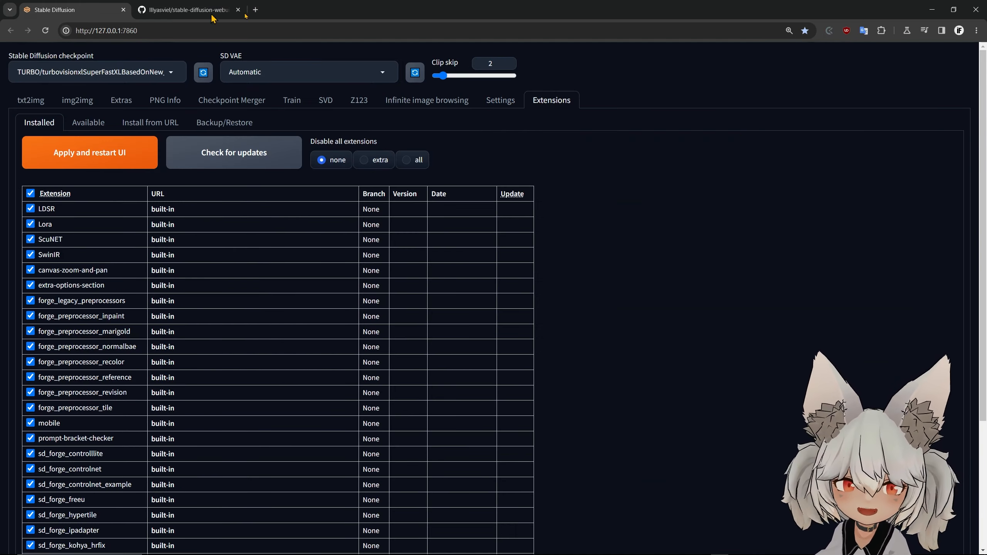
{"action": "left_click", "coordinate": [223, 10]}
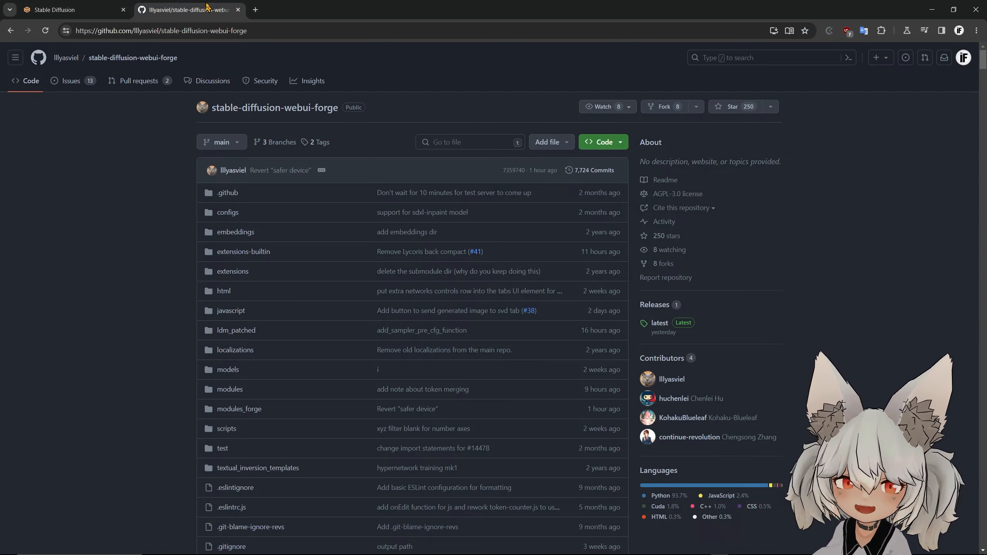
{"action": "scroll", "coordinate": [358, 279], "scroll_direction": "down", "scroll_amount": 15}
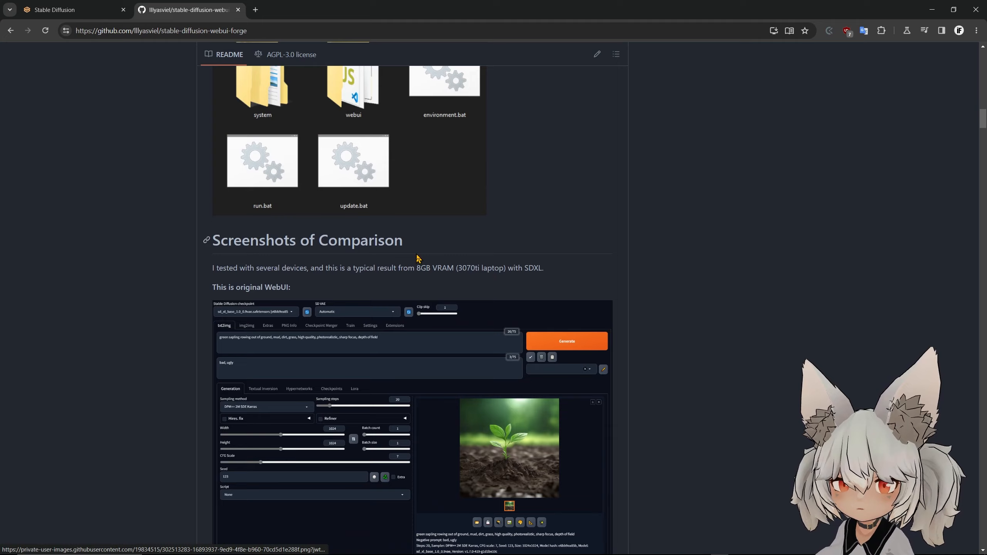
{"action": "scroll", "coordinate": [358, 280], "scroll_direction": "up", "scroll_amount": 4}
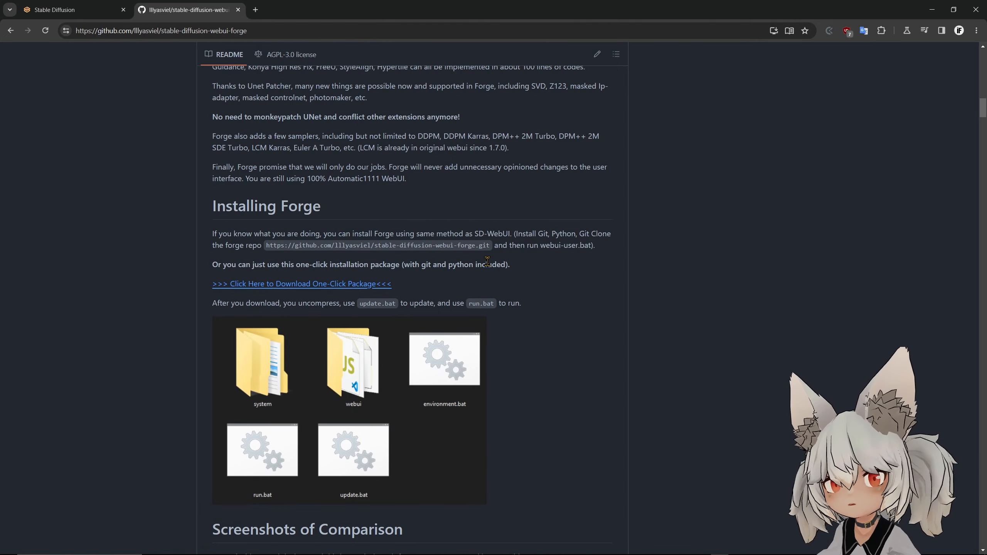
{"action": "scroll", "coordinate": [488, 259], "scroll_direction": "up", "scroll_amount": 3}
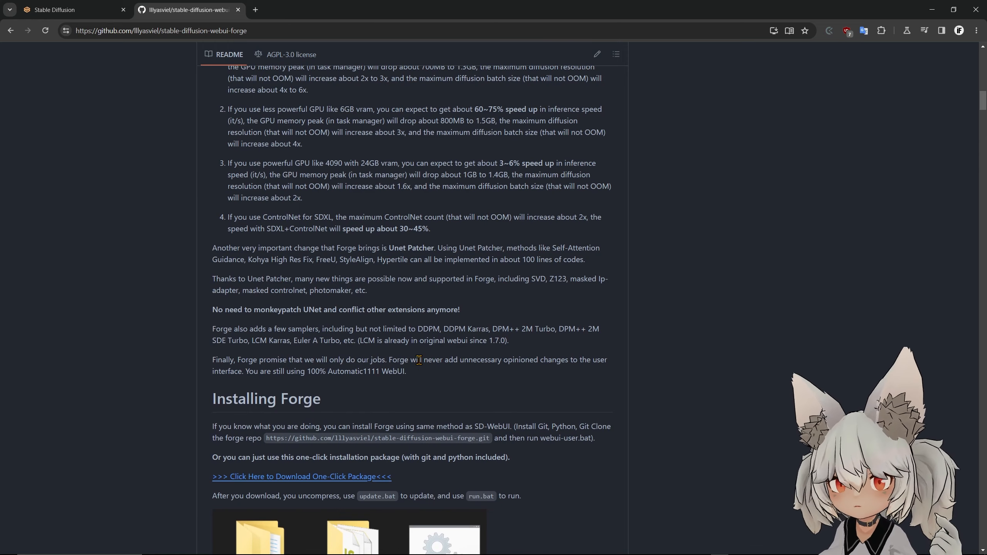
{"action": "scroll", "coordinate": [462, 283], "scroll_direction": "up", "scroll_amount": 3}
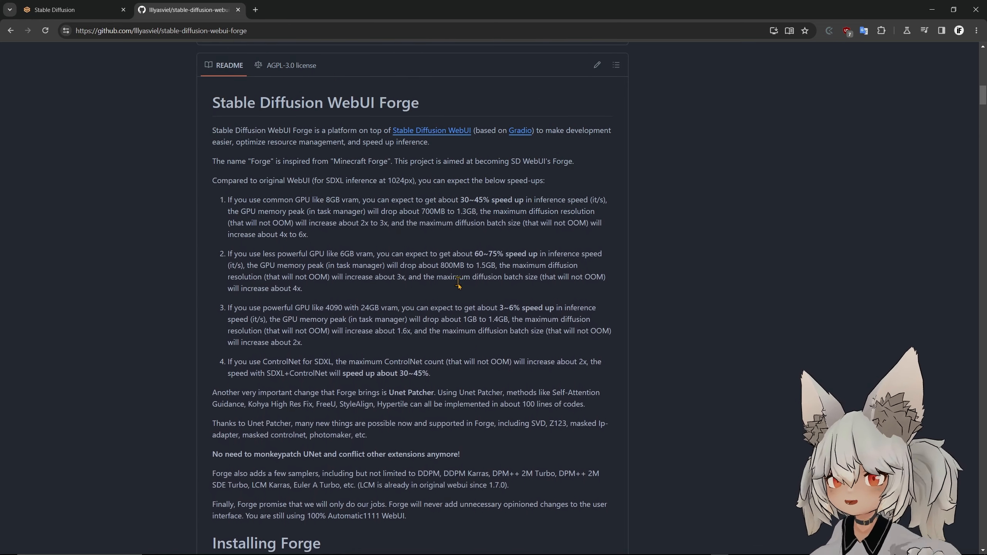
Return from the Forge README to the Stable Diffusion WebUI browser tab.
{"action": "left_click", "coordinate": [55, 10]}
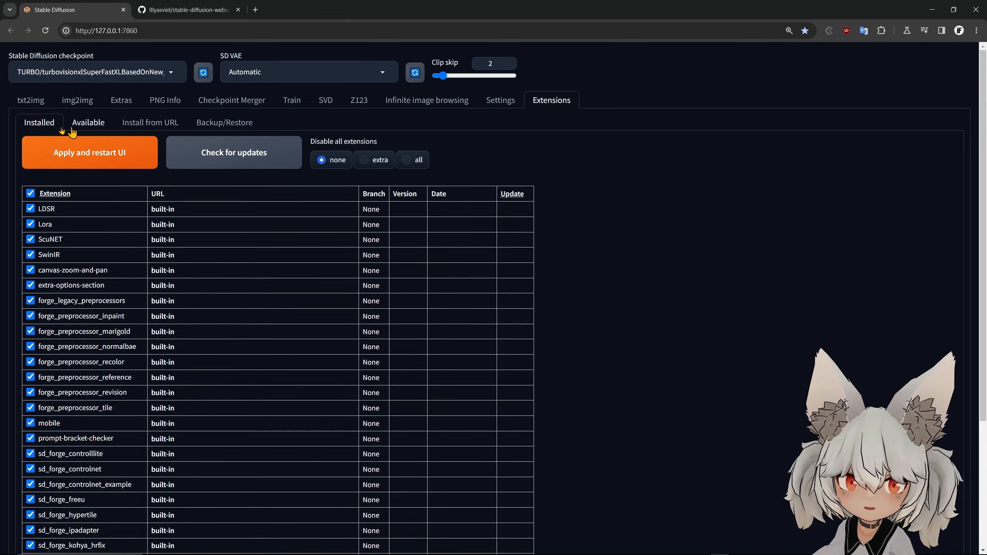
Check the Available extensions for IF_prompt_MKR showing Installed, then return to the Installed list.
{"action": "left_click", "coordinate": [85, 124]}
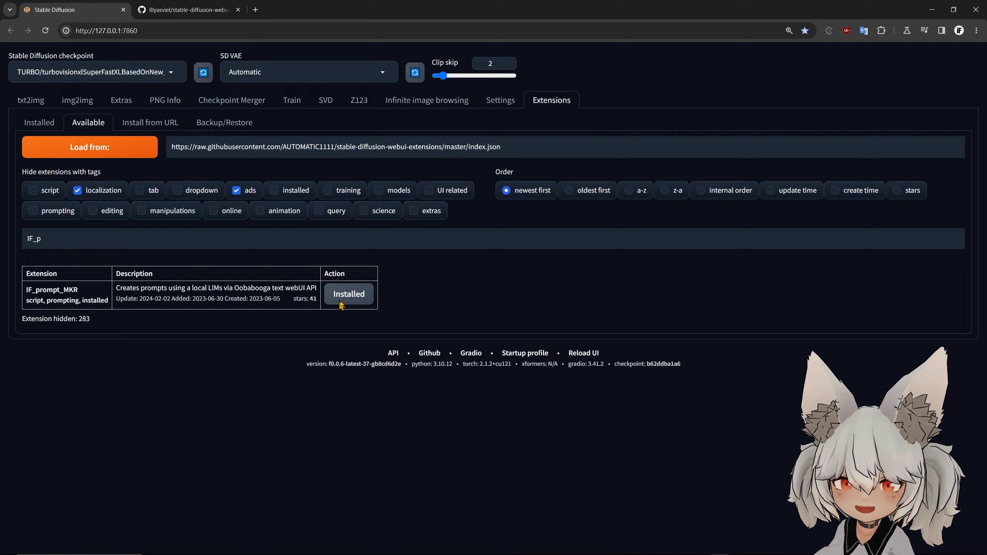
{"action": "left_click", "coordinate": [39, 122]}
Generate a txt2img batch and confirm the IF_prompt_MKR Lora stays add-detail-xl.safetensors.
{"action": "left_click", "coordinate": [32, 100]}
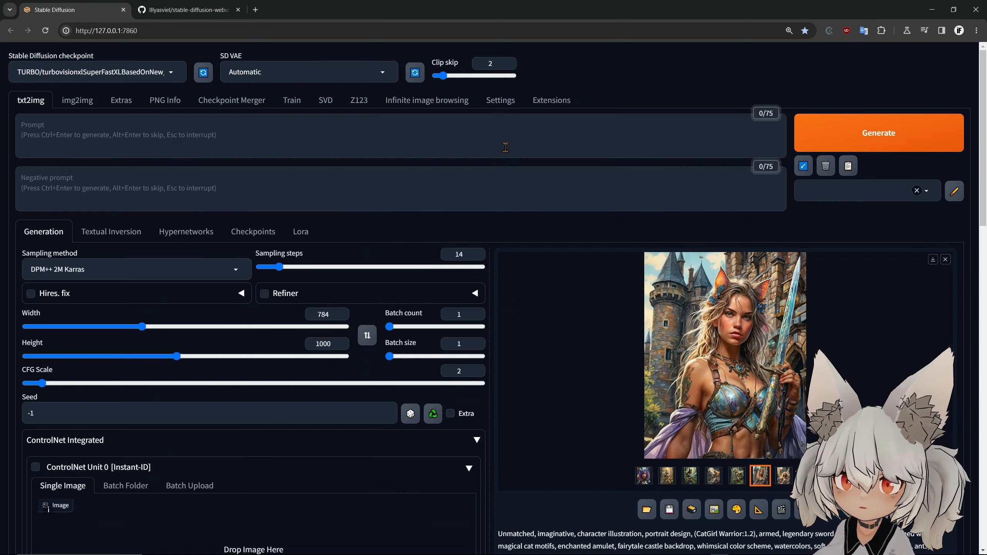
{"action": "scroll", "coordinate": [577, 285], "scroll_direction": "down", "scroll_amount": 5}
{"action": "scroll", "coordinate": [578, 285], "scroll_direction": "down", "scroll_amount": 5}
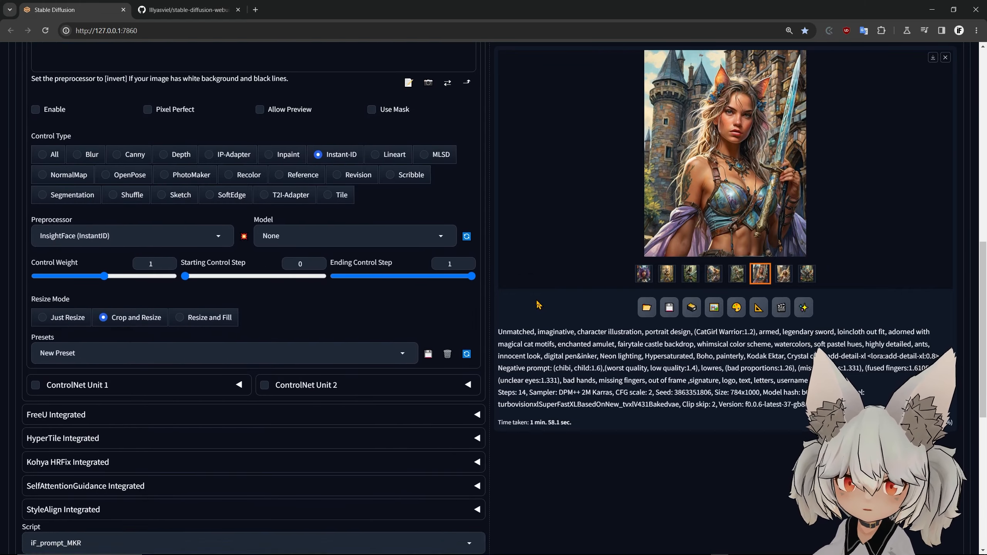
{"action": "scroll", "coordinate": [539, 309], "scroll_direction": "down", "scroll_amount": 5}
{"action": "scroll", "coordinate": [539, 309], "scroll_direction": "down", "scroll_amount": 5}
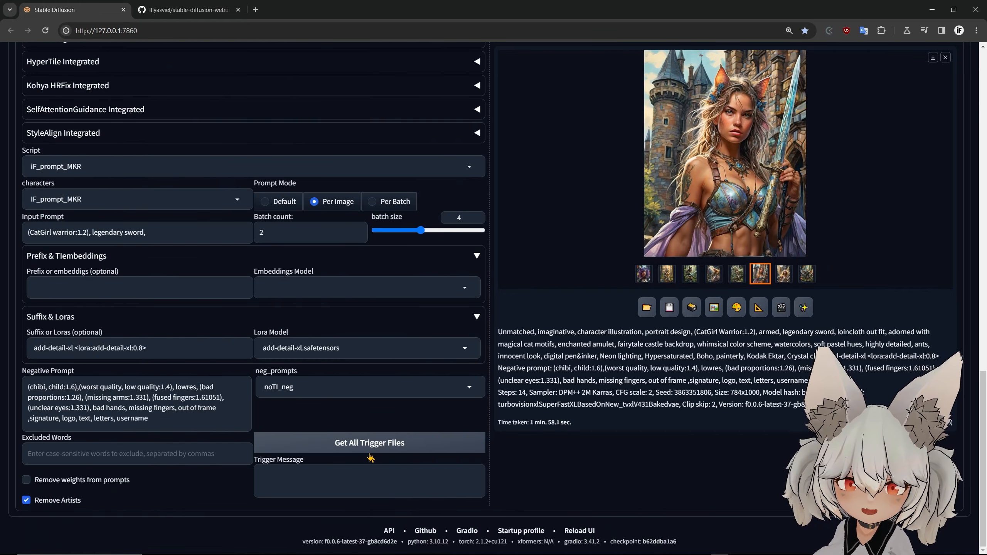
{"action": "scroll", "coordinate": [309, 308], "scroll_direction": "up", "scroll_amount": 5}
{"action": "scroll", "coordinate": [540, 231], "scroll_direction": "up", "scroll_amount": 5}
{"action": "scroll", "coordinate": [883, 139], "scroll_direction": "up", "scroll_amount": 5}
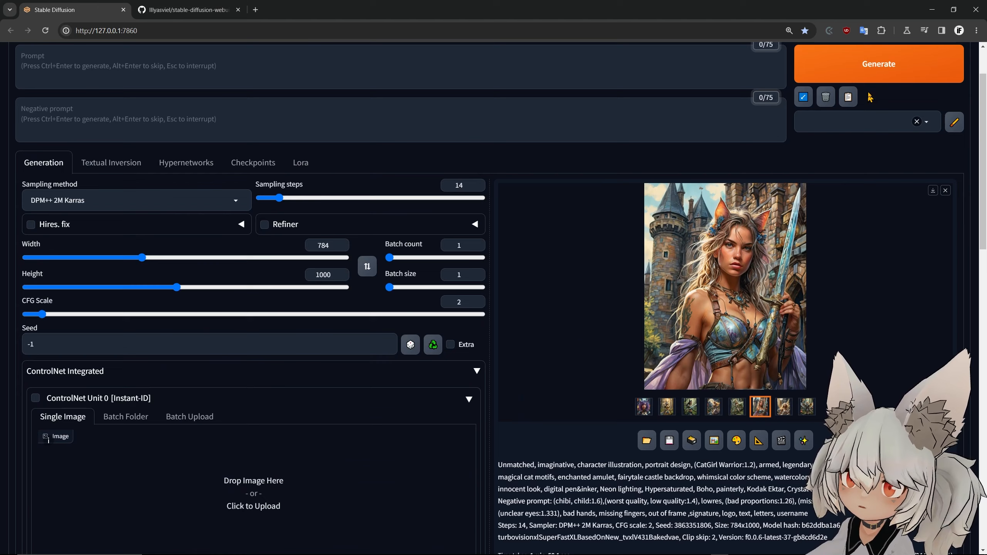
{"action": "left_click", "coordinate": [879, 64]}
{"action": "scroll", "coordinate": [394, 469], "scroll_direction": "down", "scroll_amount": 3}
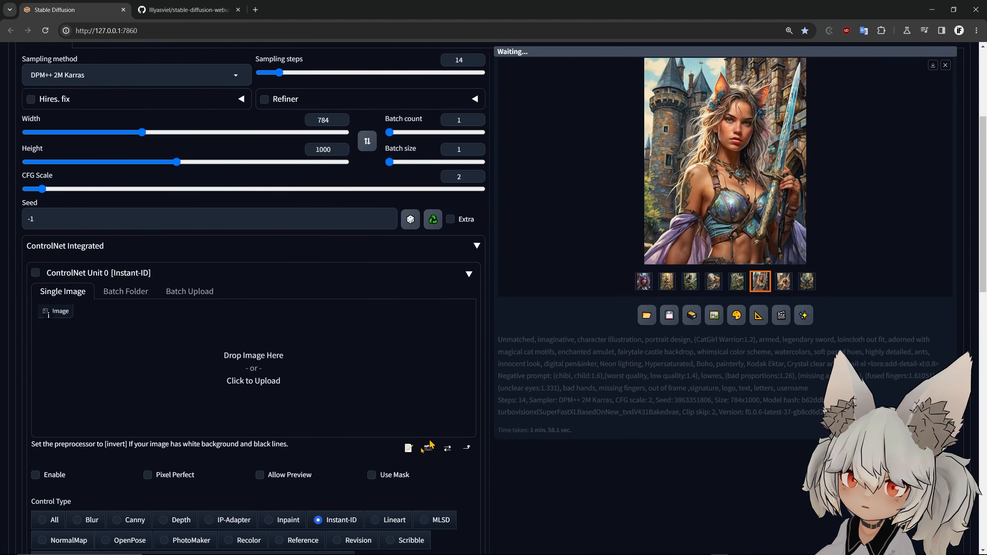
{"action": "scroll", "coordinate": [430, 447], "scroll_direction": "down", "scroll_amount": 8}
{"action": "scroll", "coordinate": [463, 452], "scroll_direction": "down", "scroll_amount": 5}
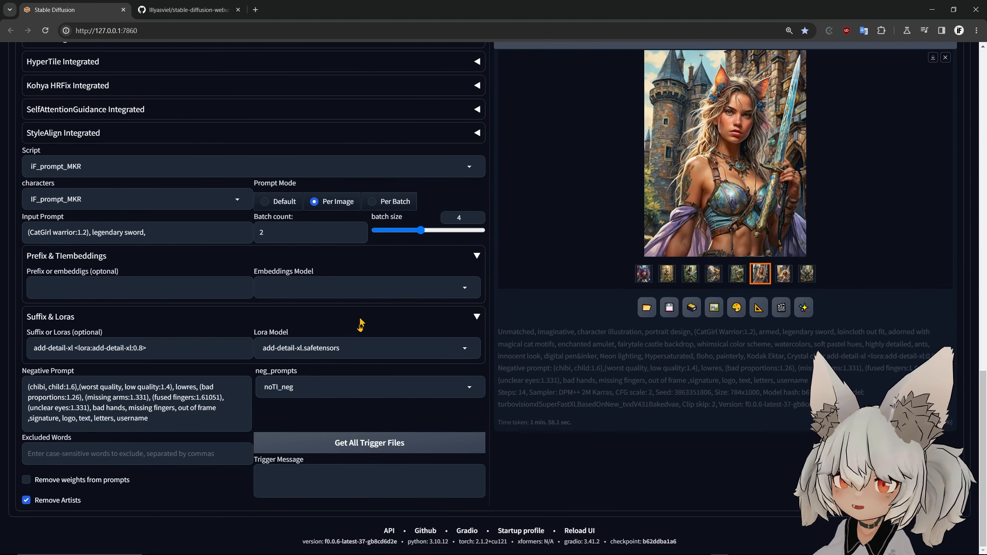
{"action": "left_click", "coordinate": [338, 348]}
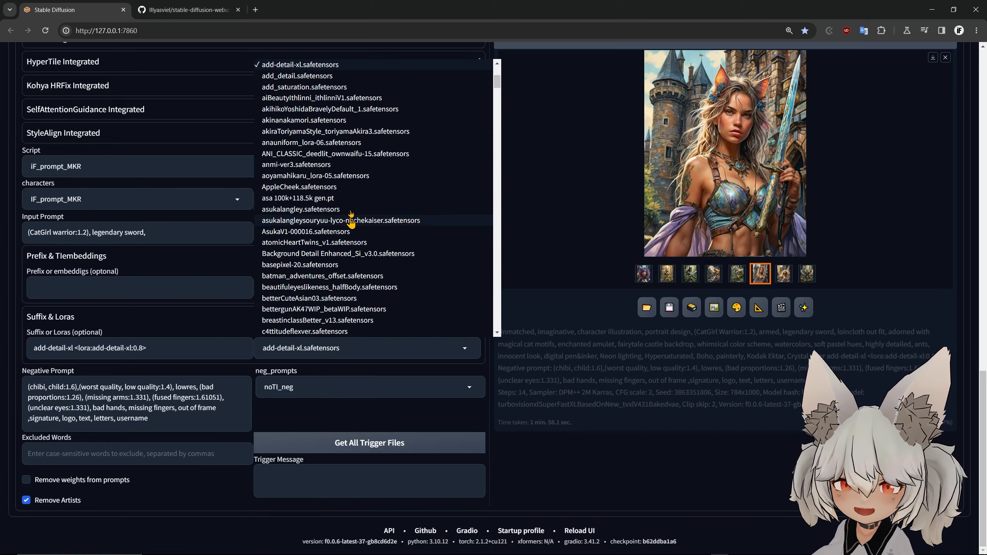
{"action": "left_click", "coordinate": [533, 473]}
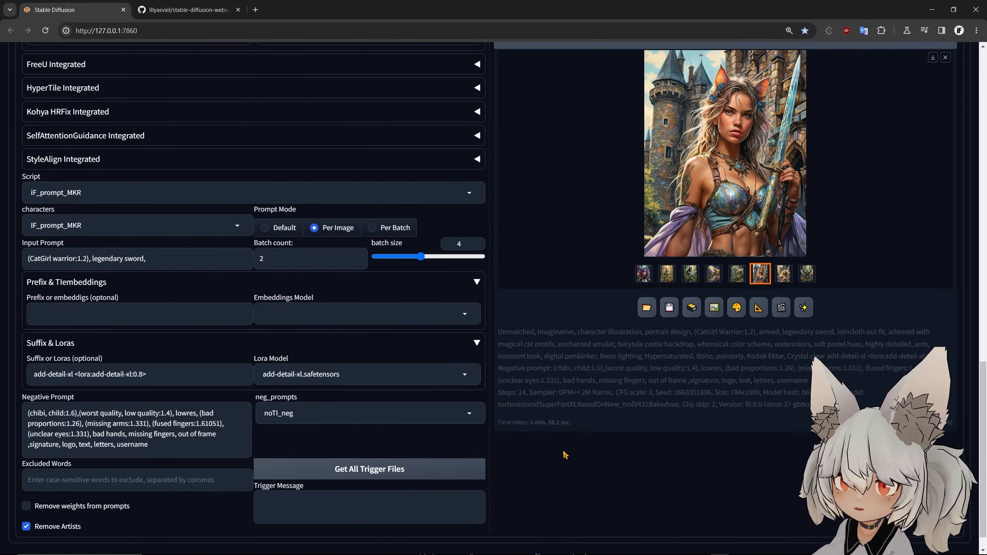
{"action": "scroll", "coordinate": [563, 452], "scroll_direction": "up", "scroll_amount": 5}
{"action": "scroll", "coordinate": [284, 374], "scroll_direction": "up", "scroll_amount": 5}
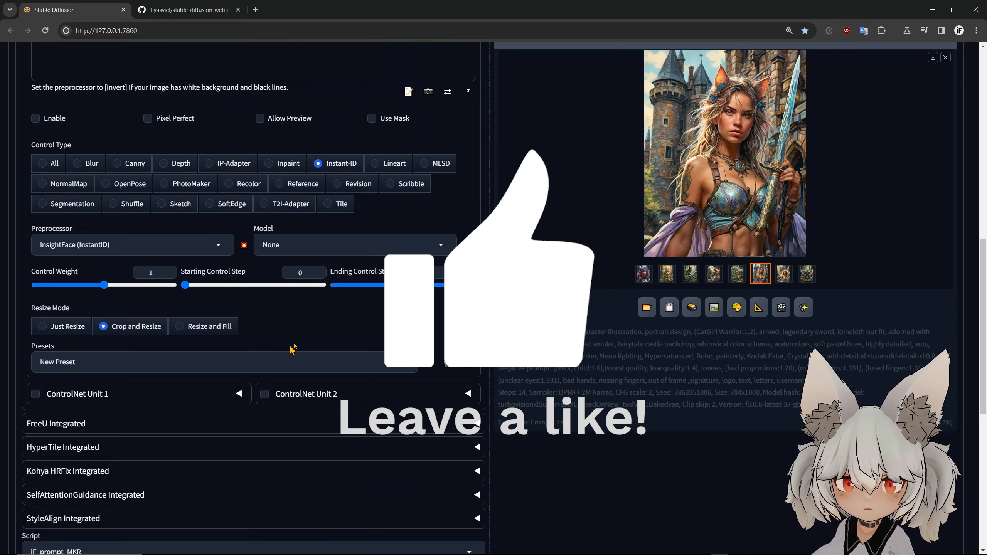
{"action": "scroll", "coordinate": [284, 373], "scroll_direction": "up", "scroll_amount": 5}
{"action": "scroll", "coordinate": [363, 428], "scroll_direction": "down", "scroll_amount": 3}
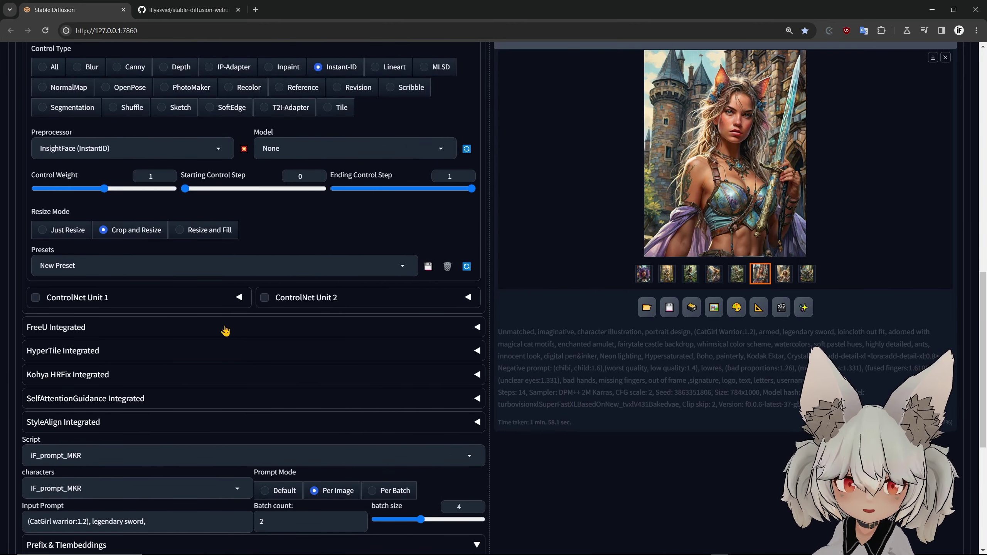
{"action": "scroll", "coordinate": [225, 331], "scroll_direction": "up", "scroll_amount": 3}
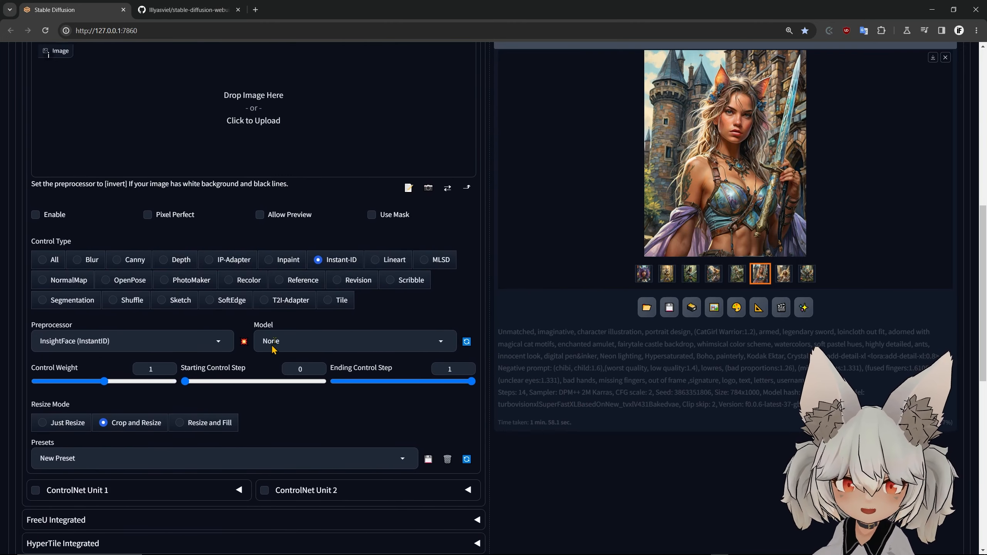
{"action": "scroll", "coordinate": [397, 274], "scroll_direction": "up", "scroll_amount": 3}
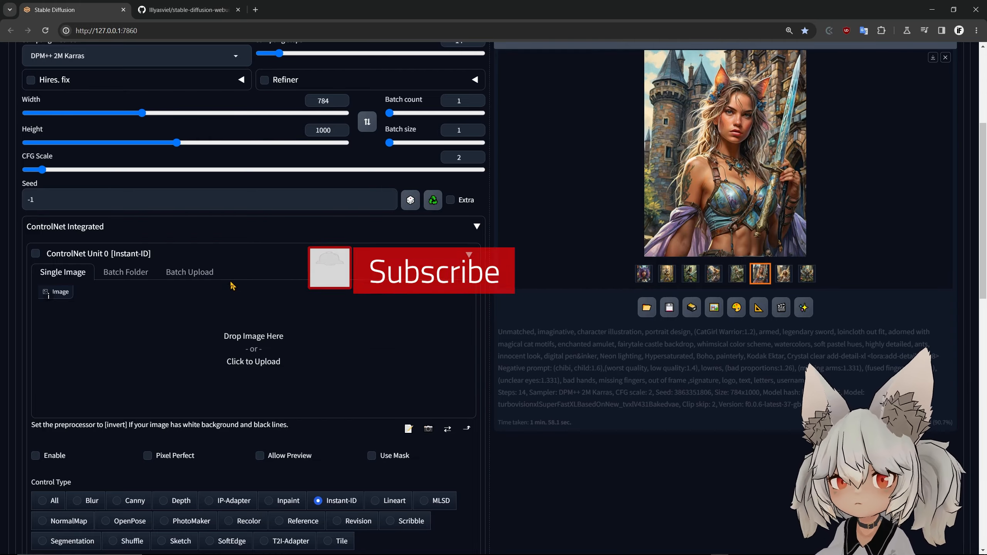
{"action": "scroll", "coordinate": [244, 285], "scroll_direction": "down", "scroll_amount": 3}
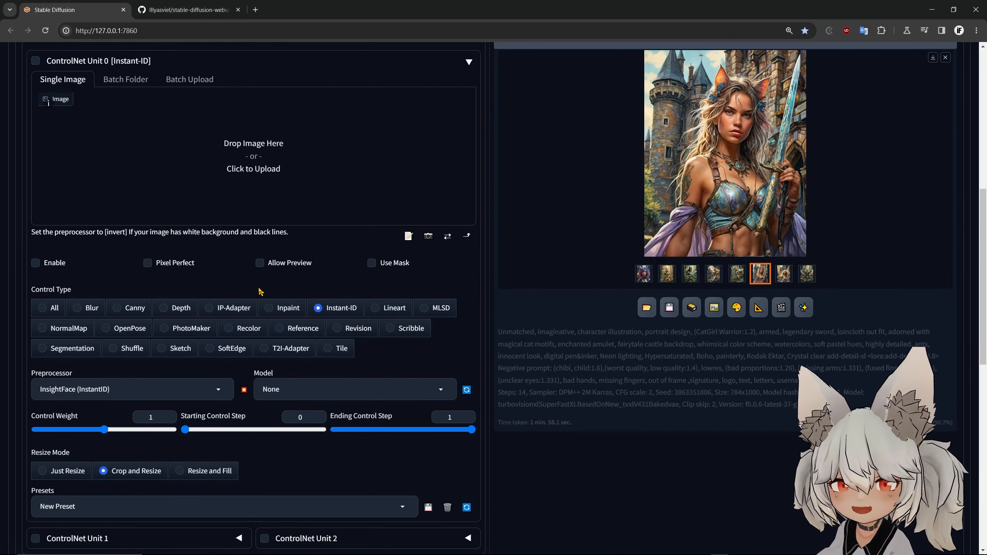
{"action": "scroll", "coordinate": [299, 306], "scroll_direction": "down", "scroll_amount": 3}
{"action": "scroll", "coordinate": [298, 355], "scroll_direction": "down", "scroll_amount": 2}
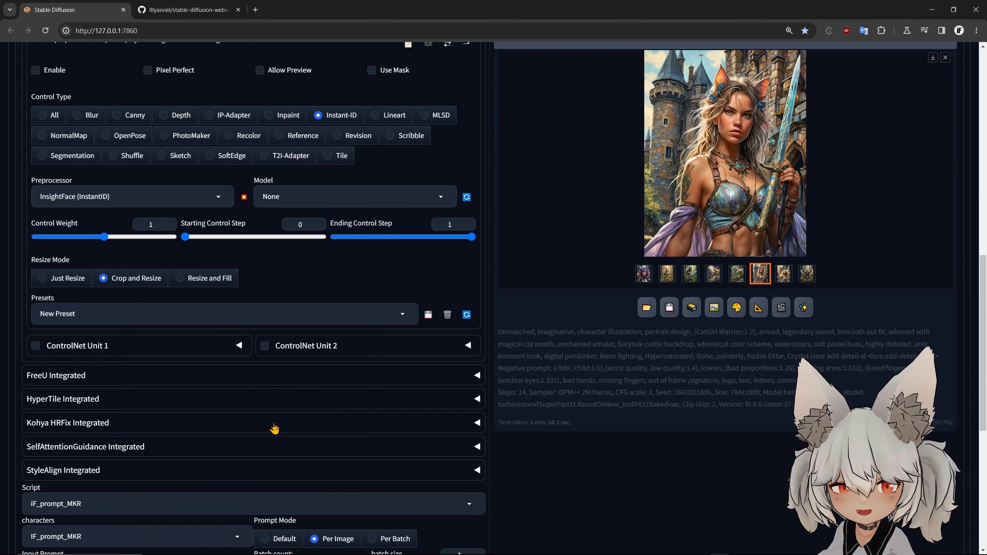
{"action": "scroll", "coordinate": [274, 429], "scroll_direction": "down", "scroll_amount": 2}
{"action": "scroll", "coordinate": [275, 429], "scroll_direction": "down", "scroll_amount": 2}
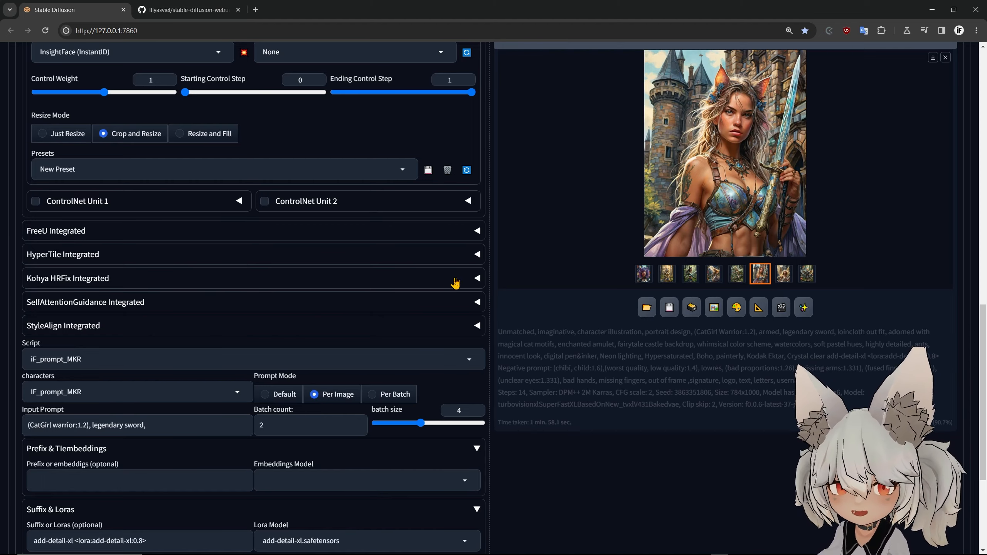
{"action": "scroll", "coordinate": [479, 304], "scroll_direction": "up", "scroll_amount": 4}
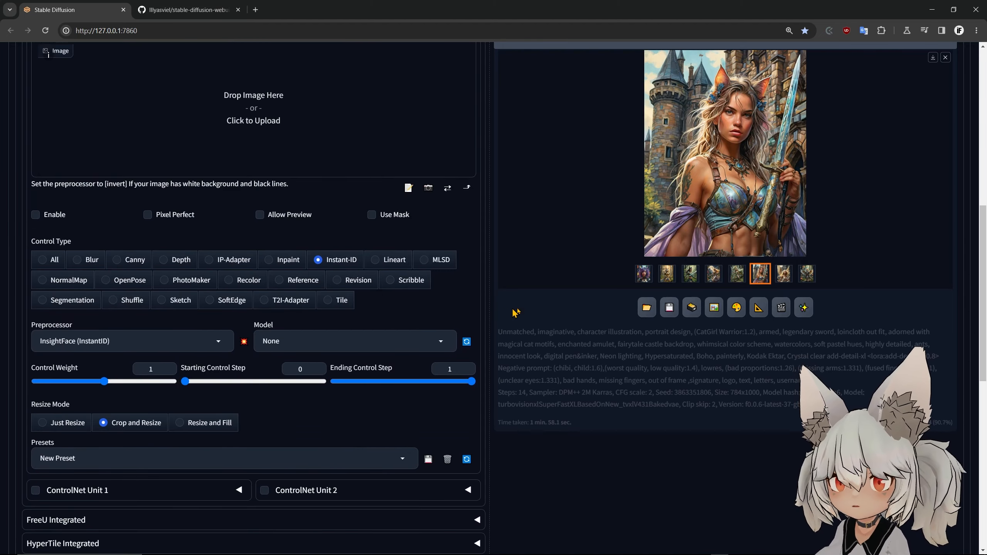
{"action": "scroll", "coordinate": [529, 302], "scroll_direction": "up", "scroll_amount": 4}
{"action": "scroll", "coordinate": [528, 302], "scroll_direction": "up", "scroll_amount": 3}
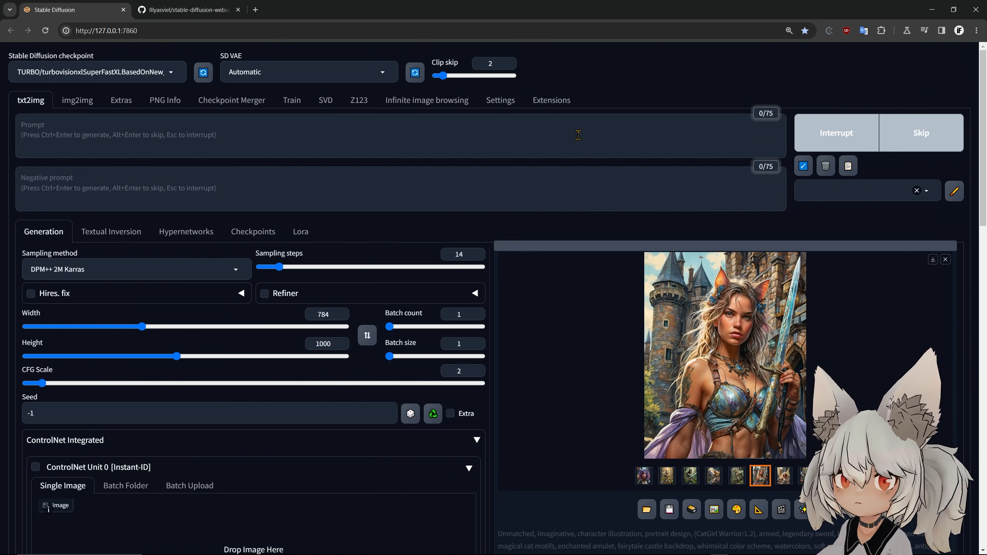
{"action": "scroll", "coordinate": [598, 347], "scroll_direction": "down", "scroll_amount": 4}
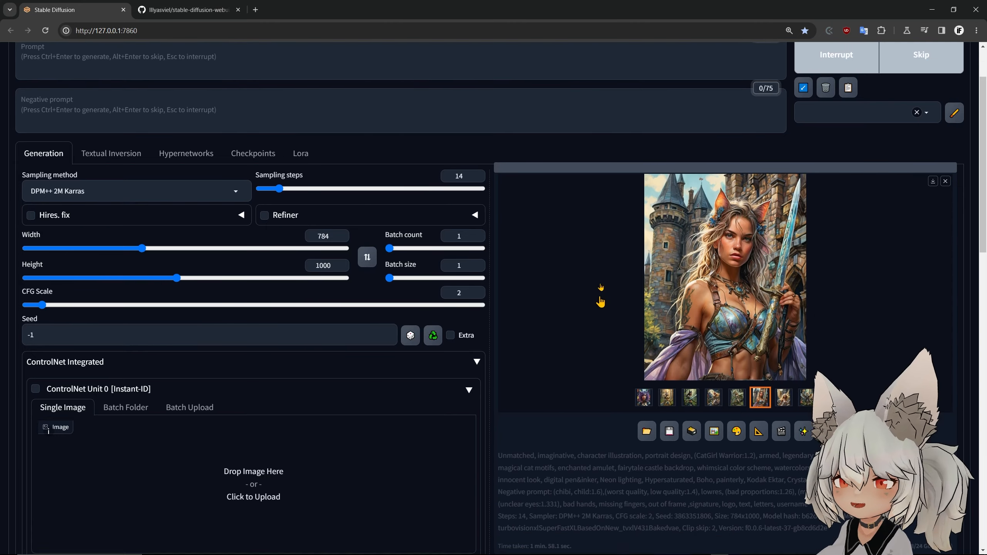
{"action": "scroll", "coordinate": [598, 301], "scroll_direction": "down", "scroll_amount": 4}
{"action": "scroll", "coordinate": [472, 460], "scroll_direction": "down", "scroll_amount": 4}
{"action": "scroll", "coordinate": [471, 460], "scroll_direction": "down", "scroll_amount": 2}
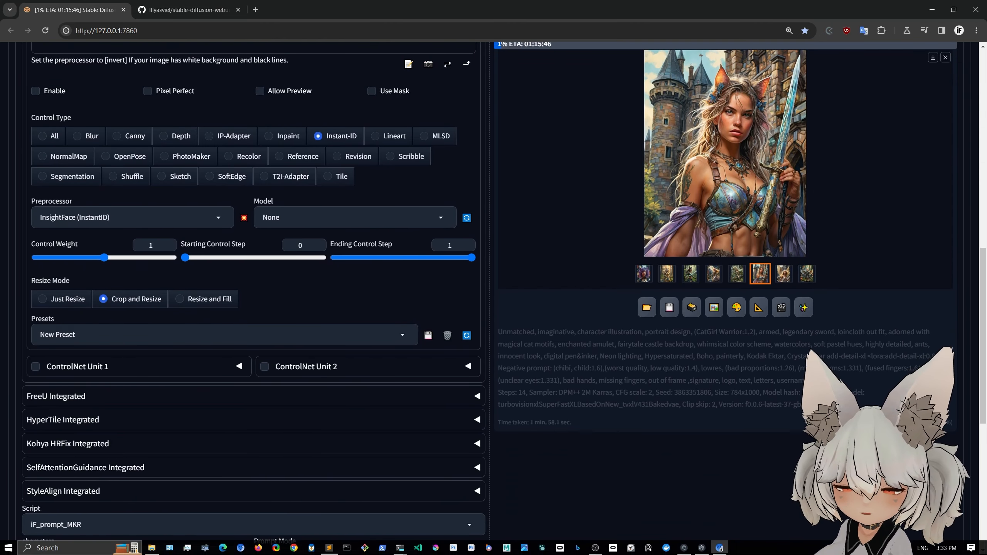
{"action": "mouse_move", "coordinate": [400, 548]}
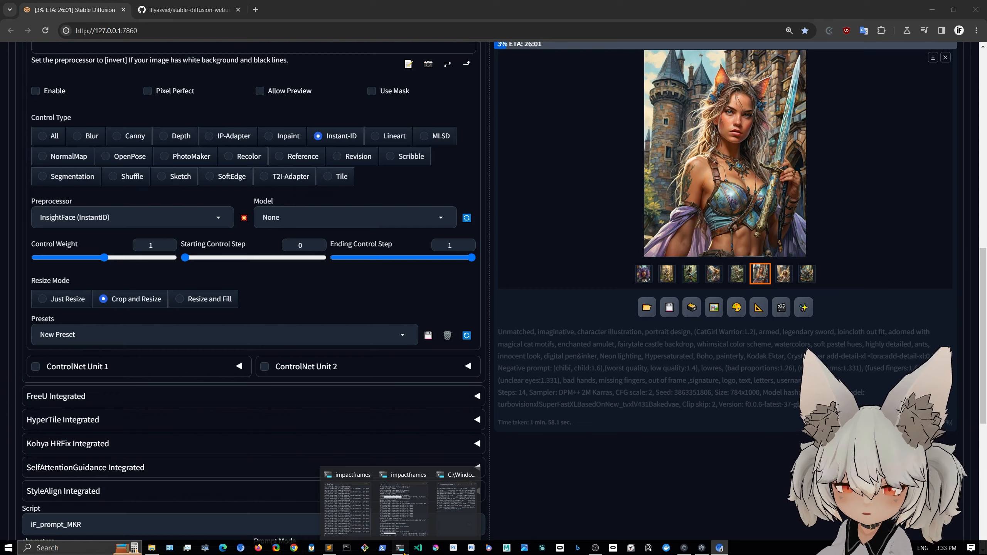
Bring the impactframes terminal forward to watch the 8-image CatGirl warrior batch progress.
{"action": "left_click", "coordinate": [403, 506]}
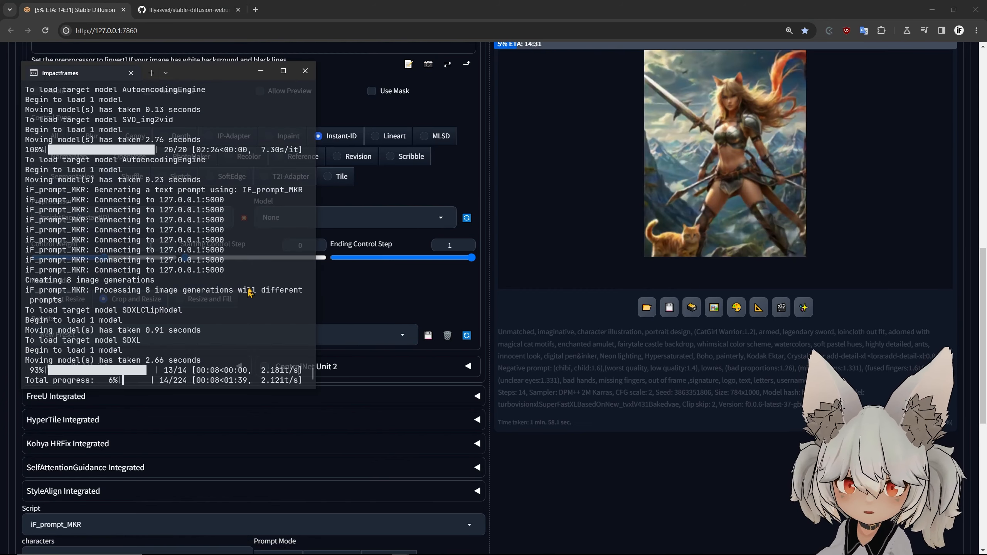